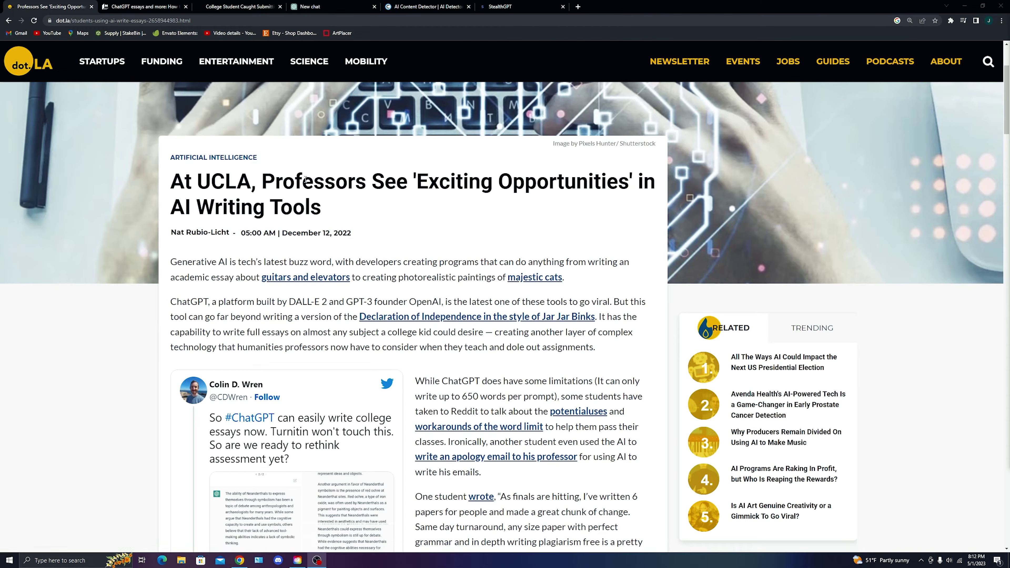
Look over the open dot.LA, Mashable and Futurism articles about AI writing tools and ChatGPT essays in schools.
{"action": "left_click_drag", "start_coordinate": [261, 182], "coordinate": [624, 217]}
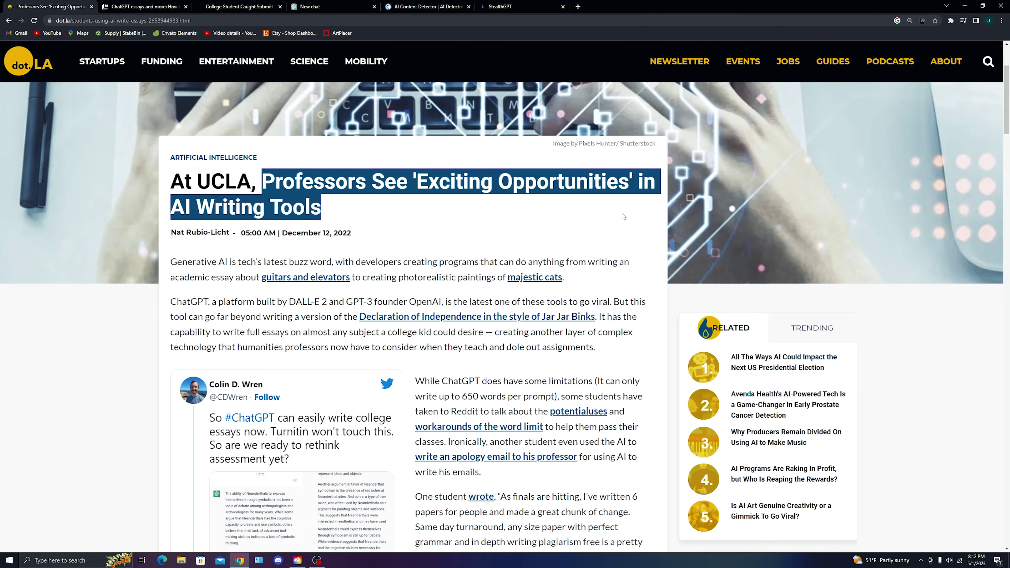
{"action": "left_click", "coordinate": [143, 6]}
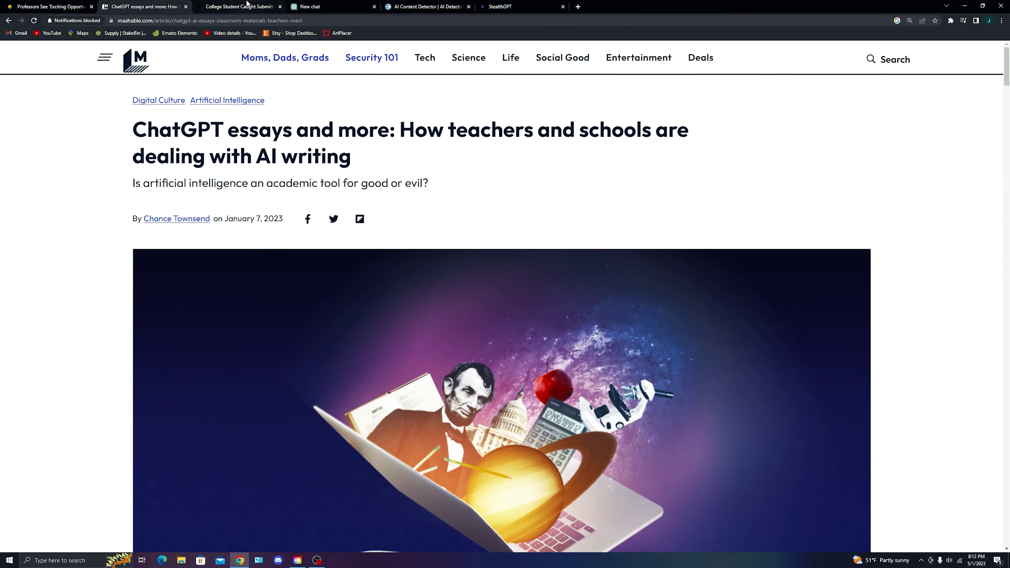
{"action": "left_click", "coordinate": [239, 6]}
{"action": "scroll", "coordinate": [388, 185], "scroll_direction": "up", "scroll_amount": 1}
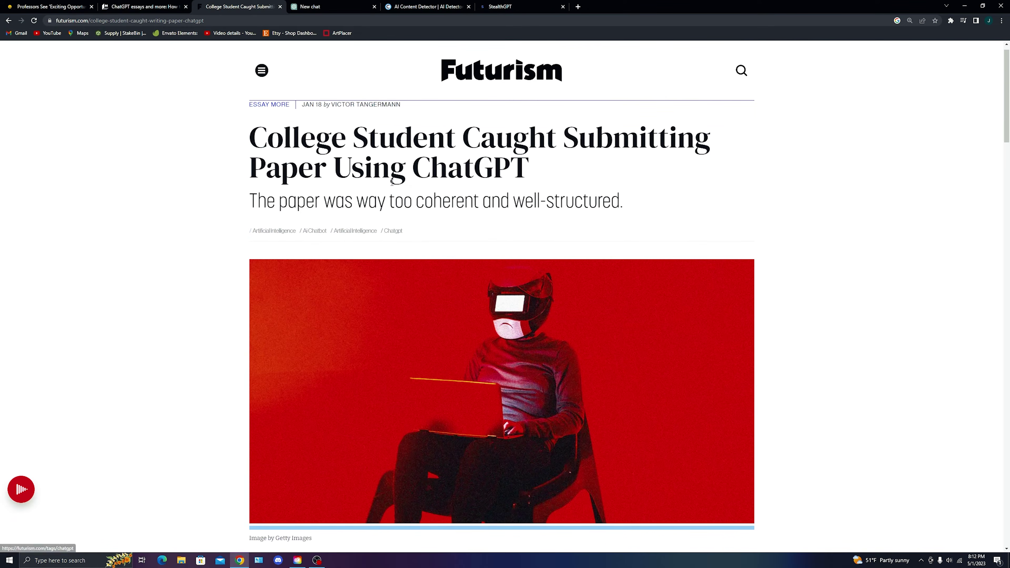
{"action": "left_click_drag", "start_coordinate": [250, 152], "coordinate": [697, 186]}
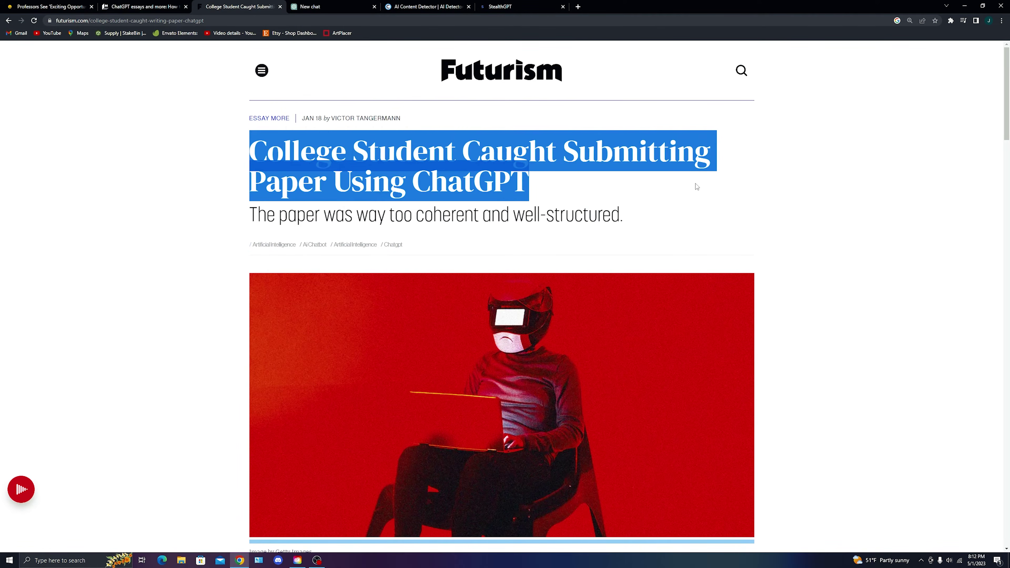
{"action": "left_click", "coordinate": [137, 5]}
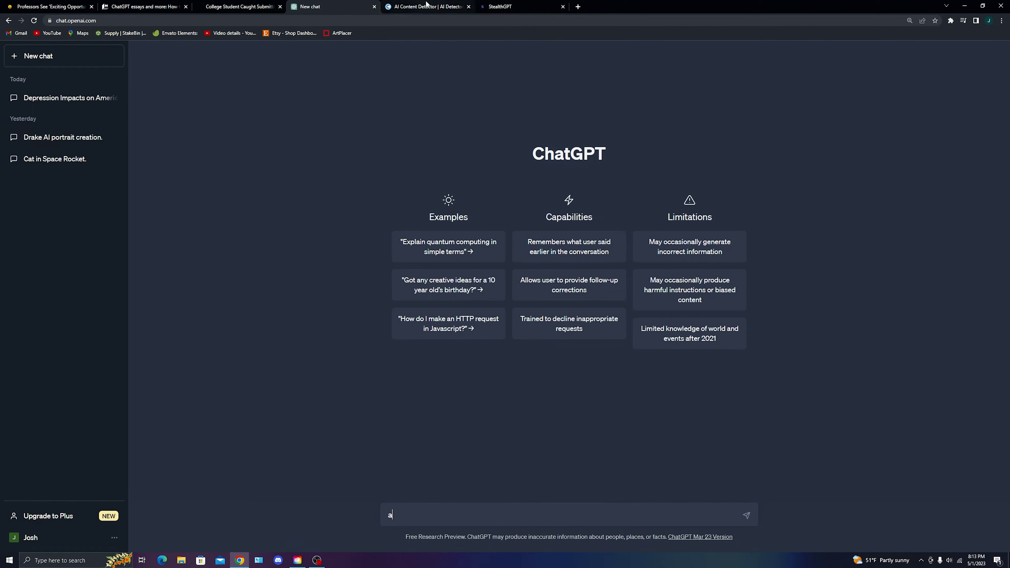
View the Copyleaks AI Content Detector, ChatGPT and StealthGPT pages.
{"action": "left_click", "coordinate": [446, 6]}
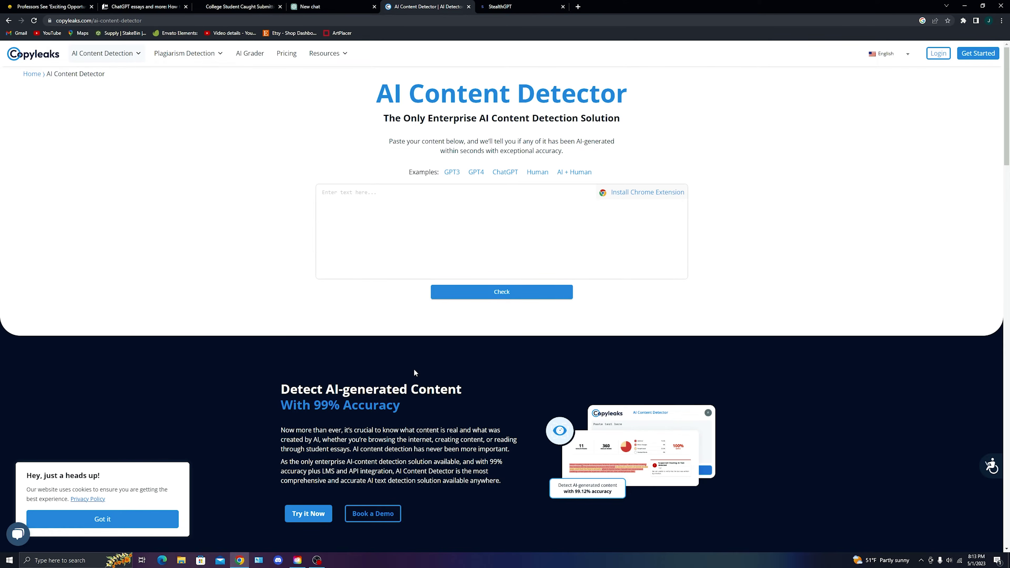
{"action": "left_click", "coordinate": [318, 6]}
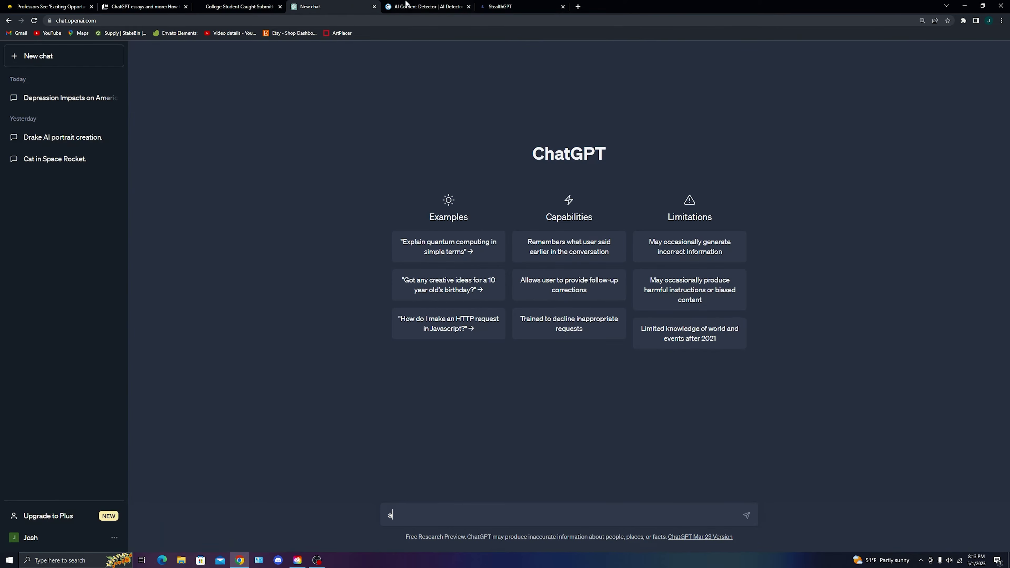
{"action": "left_click", "coordinate": [412, 6]}
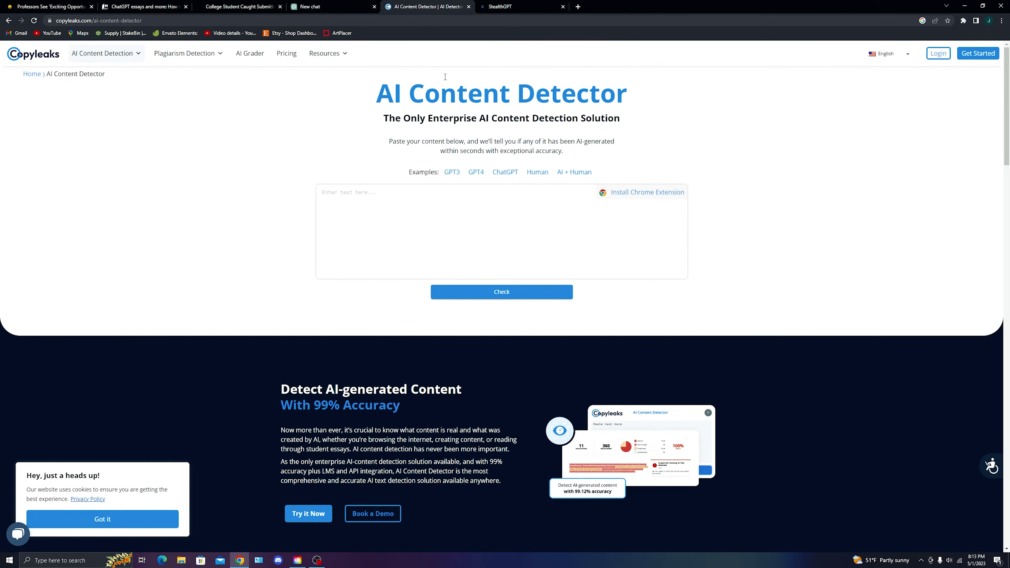
{"action": "left_click", "coordinate": [520, 7]}
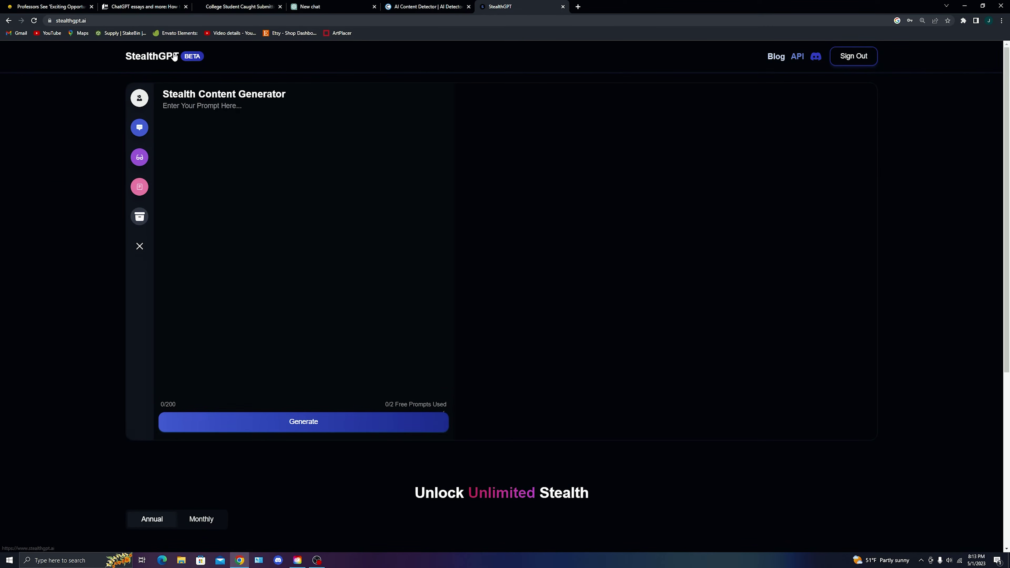
{"action": "left_click", "coordinate": [409, 4]}
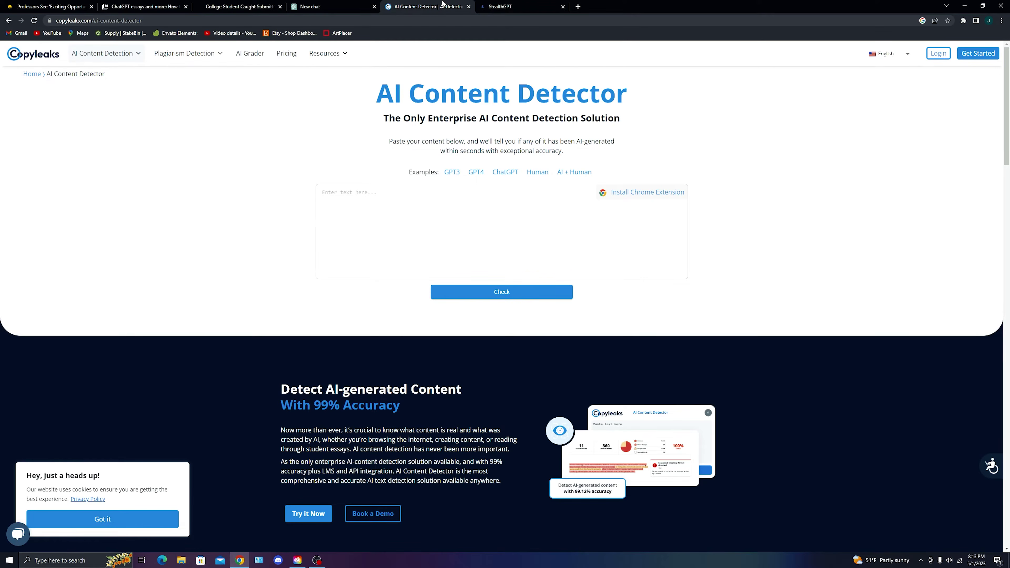
Have ChatGPT write a 200 word short essay equivalent to a 12th grade writing style highlighting the major impacts of the great depression on America.
{"action": "left_click", "coordinate": [353, 5]}
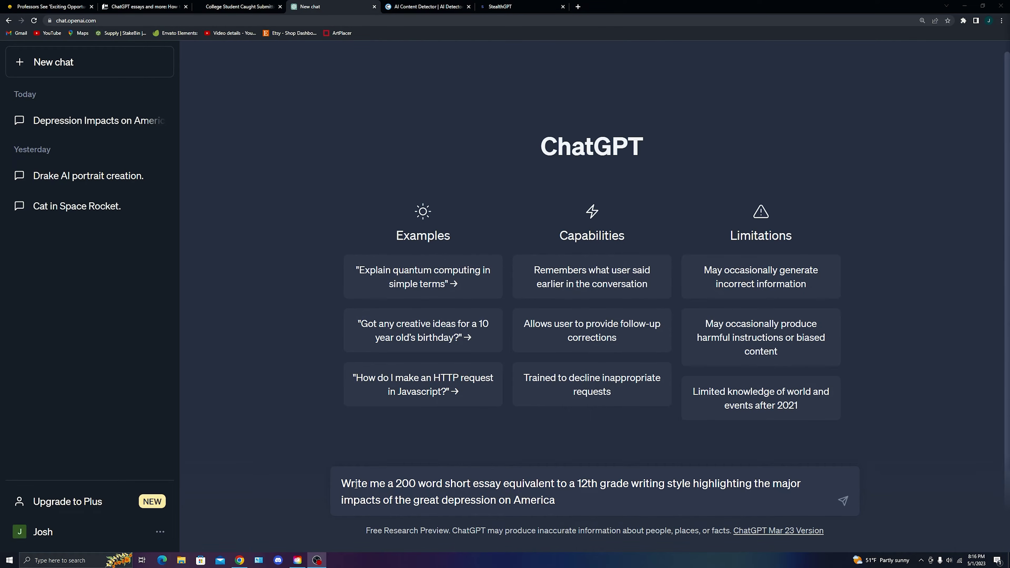
{"action": "left_click_drag", "start_coordinate": [352, 483], "coordinate": [493, 470]}
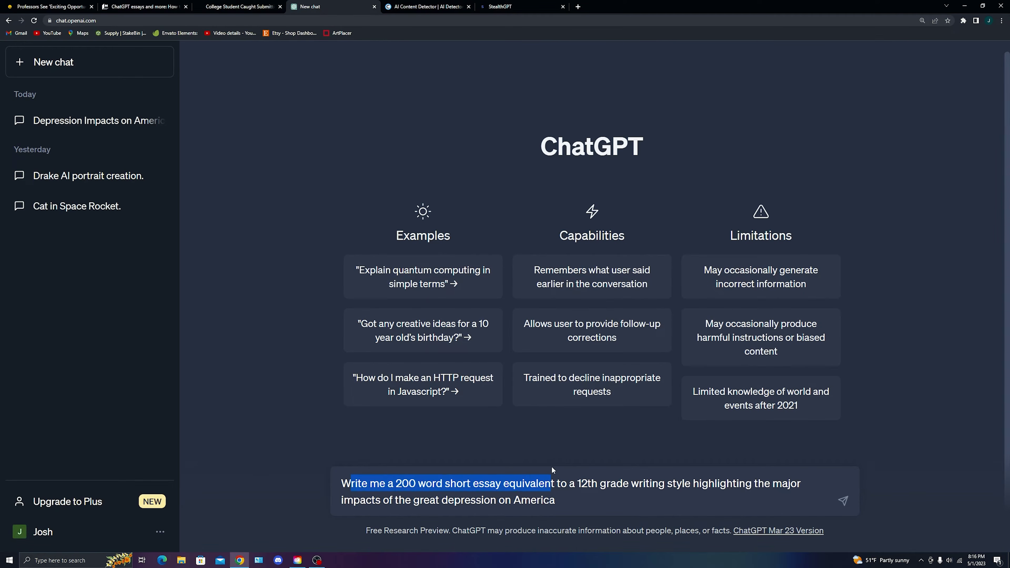
{"action": "left_click_drag", "start_coordinate": [656, 474], "coordinate": [817, 510]}
{"action": "left_click", "coordinate": [597, 505]}
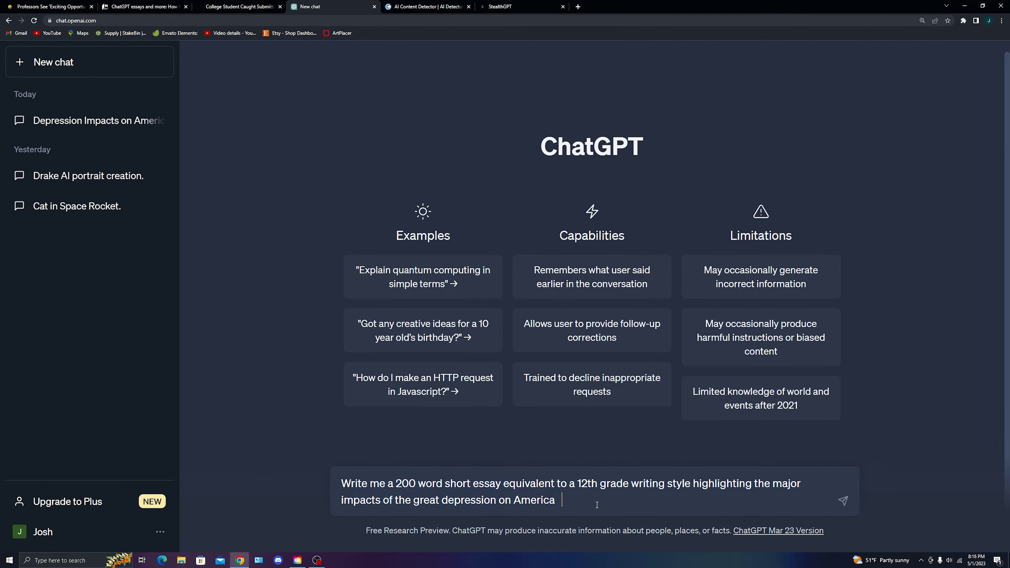
{"action": "left_click", "coordinate": [852, 504]}
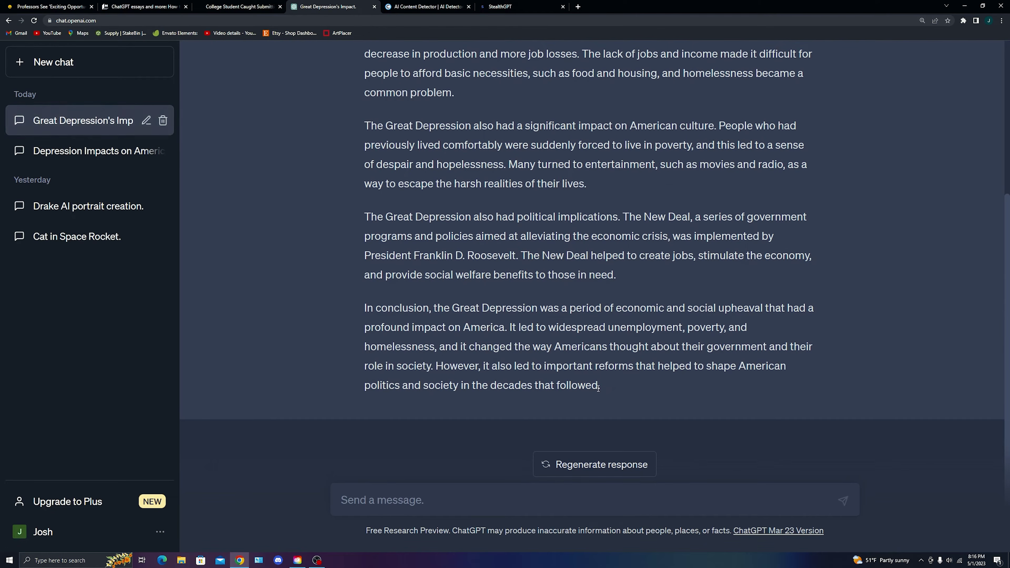
Copy the whole ChatGPT essay into the Copyleaks AI Content Detector and run the check.
{"action": "left_click_drag", "start_coordinate": [600, 387], "coordinate": [358, 143]}
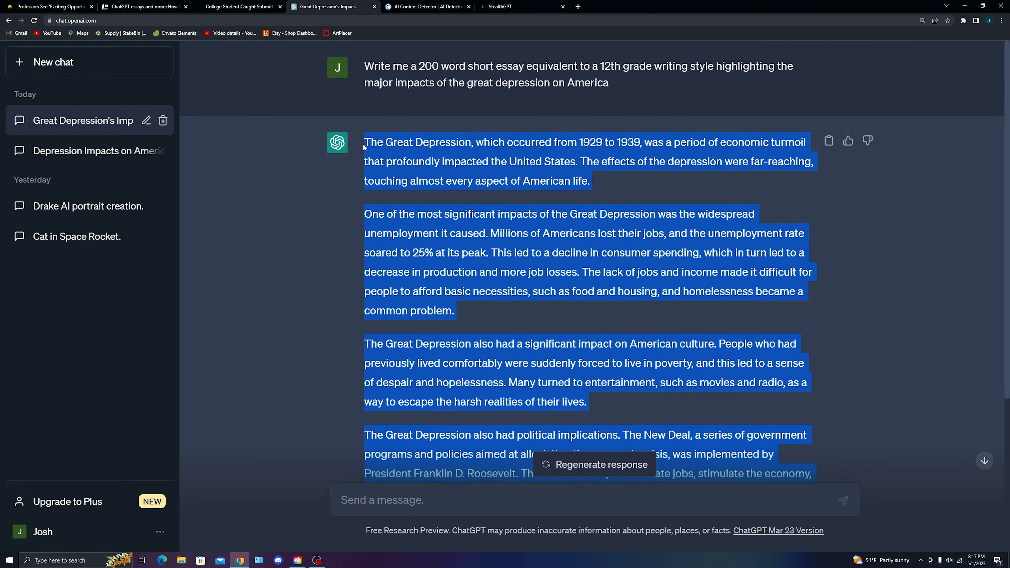
{"action": "left_click", "coordinate": [428, 6]}
{"action": "left_click", "coordinate": [442, 211]}
{"action": "key", "text": "ctrl+v"}
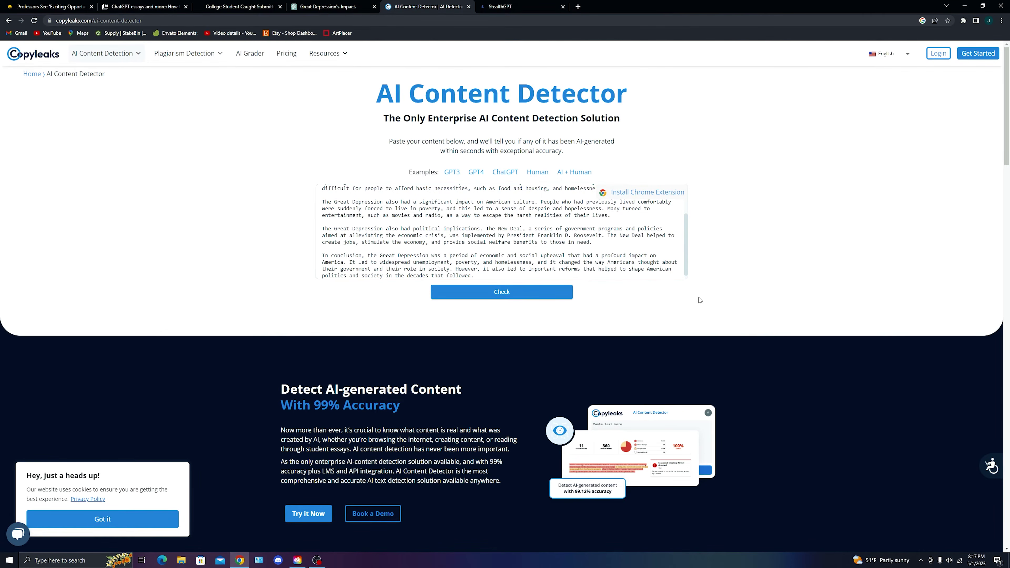
{"action": "key", "text": "ctrl+plus"}
{"action": "key", "text": "ctrl+plus"}
{"action": "left_click", "coordinate": [469, 353]}
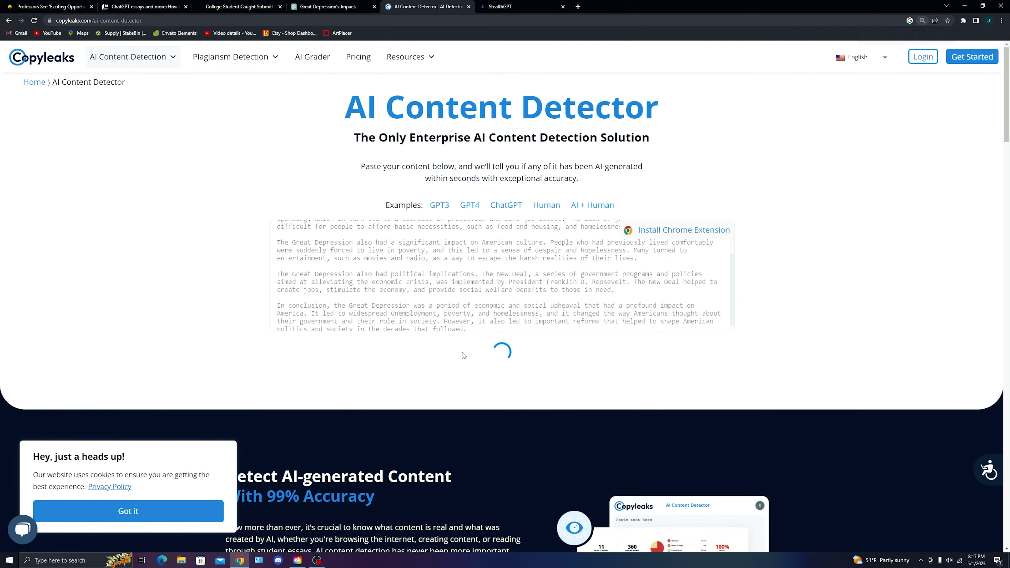
Examine the Copyleaks detection result from the beginning to the end of the pasted essay.
{"action": "scroll", "coordinate": [583, 276], "scroll_direction": "down", "scroll_amount": 1}
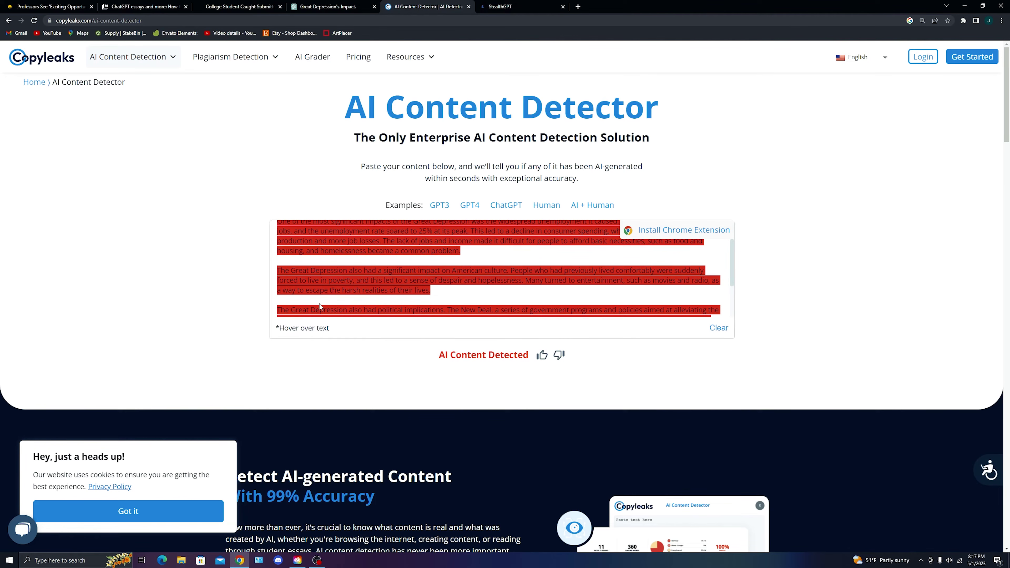
{"action": "scroll", "coordinate": [398, 279], "scroll_direction": "up", "scroll_amount": 1}
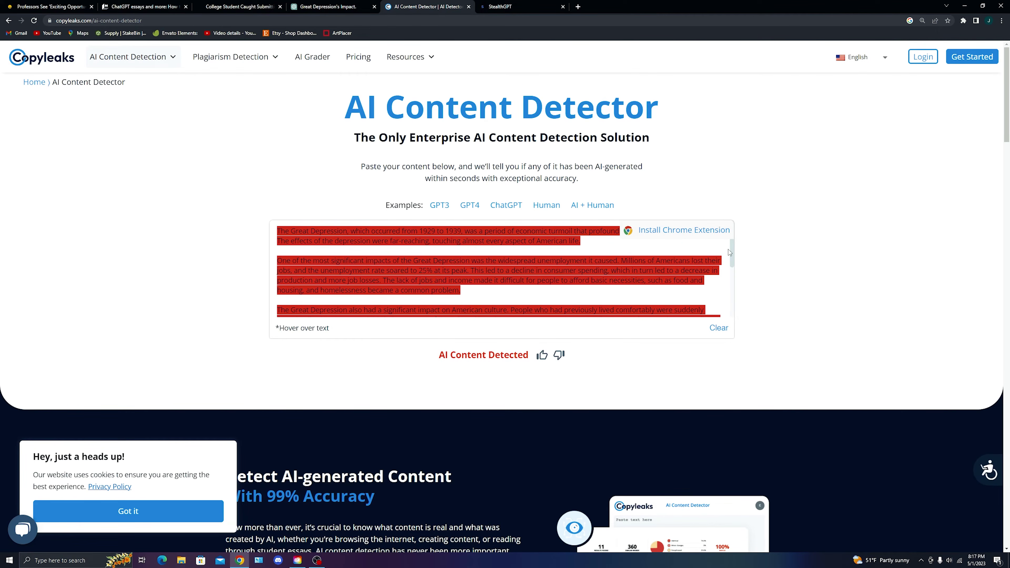
{"action": "left_click_drag", "start_coordinate": [732, 249], "coordinate": [730, 306]}
{"action": "scroll", "coordinate": [559, 263], "scroll_direction": "up", "scroll_amount": 3}
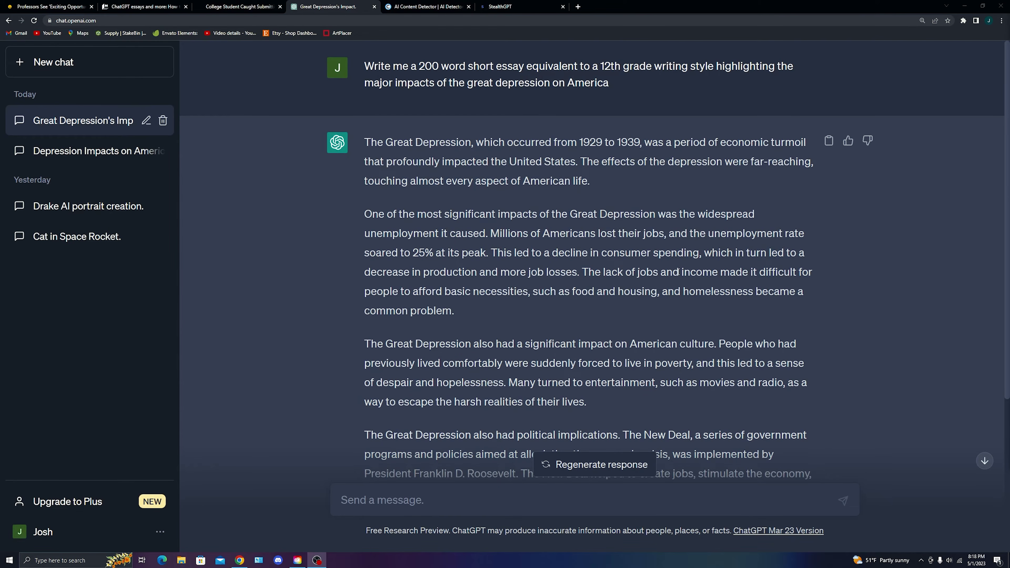
Copy the essay prompt from the ChatGPT conversation into StealthGPT's Stealth Content Generator and generate a response.
{"action": "left_click_drag", "start_coordinate": [365, 66], "coordinate": [626, 87]}
{"action": "key", "text": "ctrl+c"}
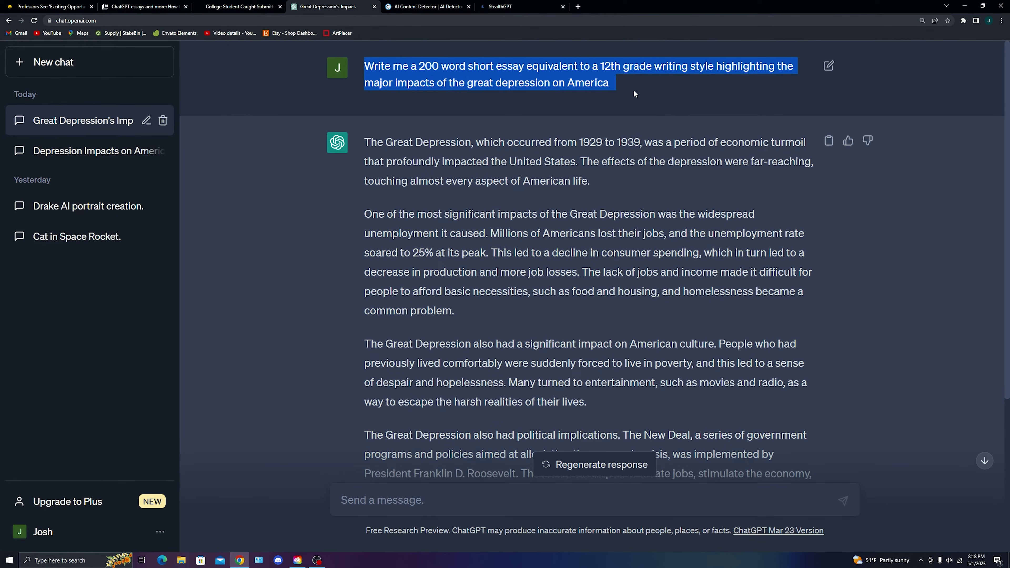
{"action": "left_click", "coordinate": [525, 7]}
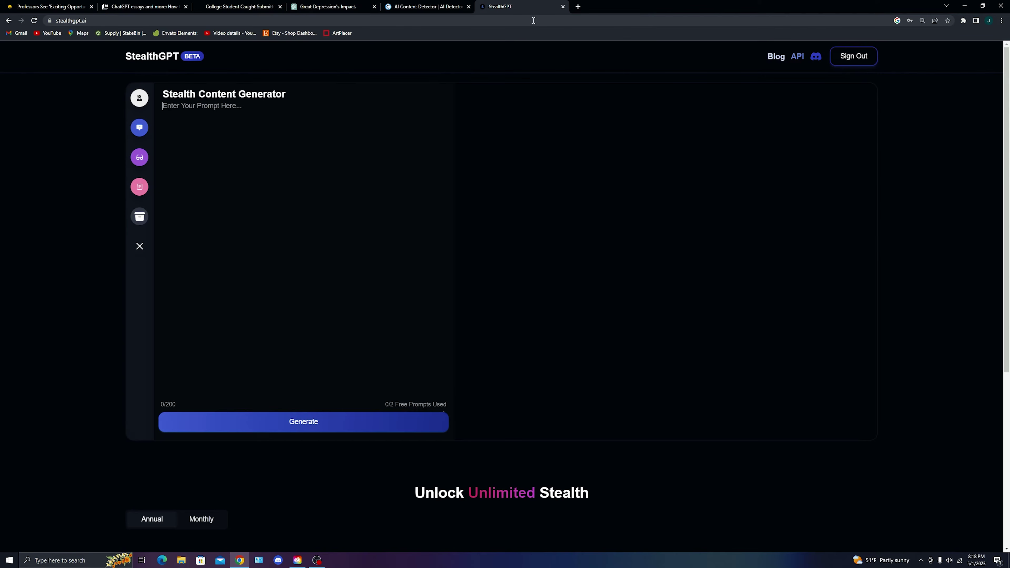
{"action": "left_click", "coordinate": [227, 109]}
{"action": "key", "text": "ctrl+v"}
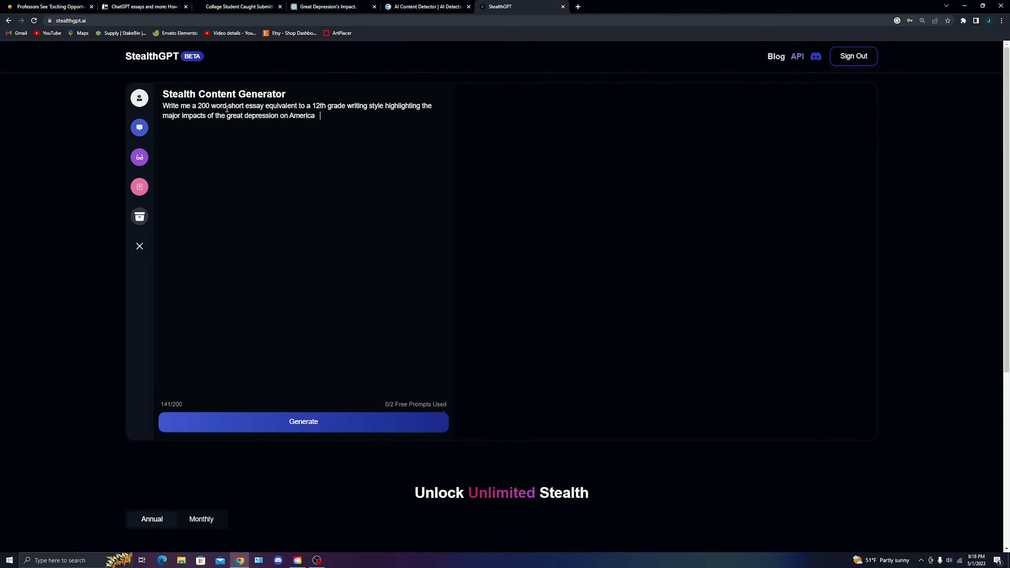
{"action": "left_click", "coordinate": [302, 430]}
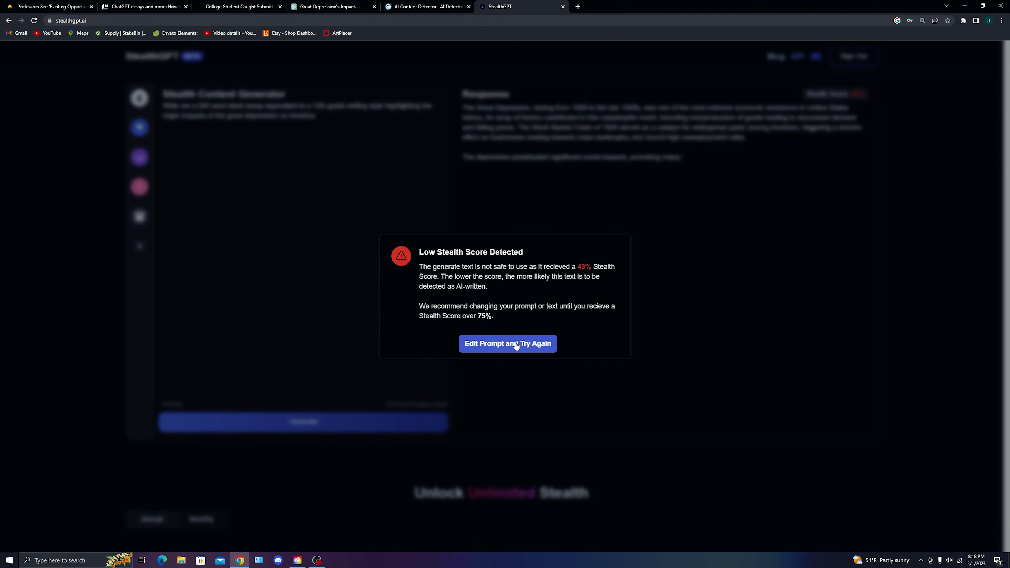
Read the stealth score notice, dismiss it to edit the prompt again, and look over the generated response.
{"action": "key", "text": "ctrl+plus"}
{"action": "key", "text": "ctrl+plus"}
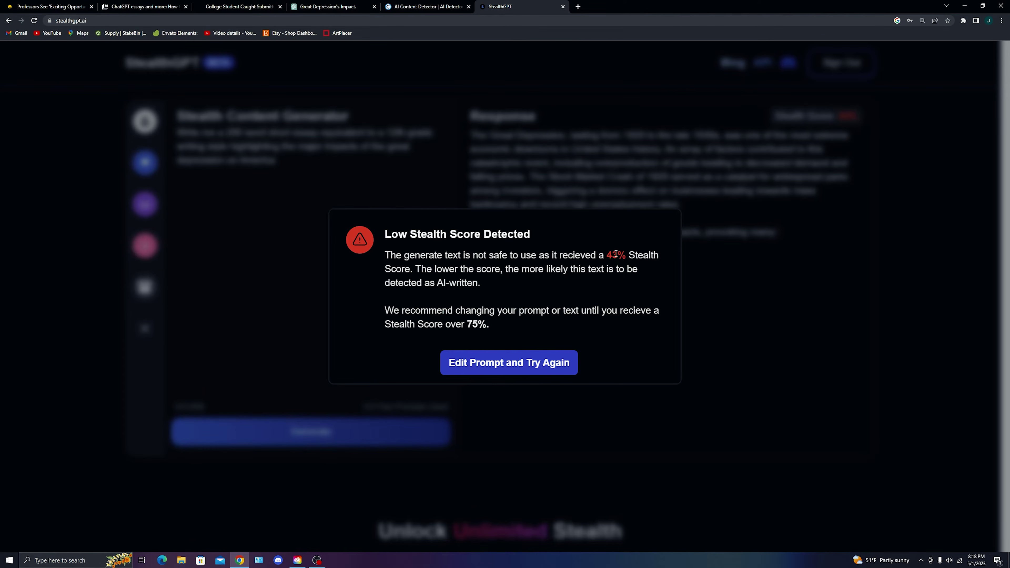
{"action": "left_click_drag", "start_coordinate": [610, 254], "coordinate": [635, 271]}
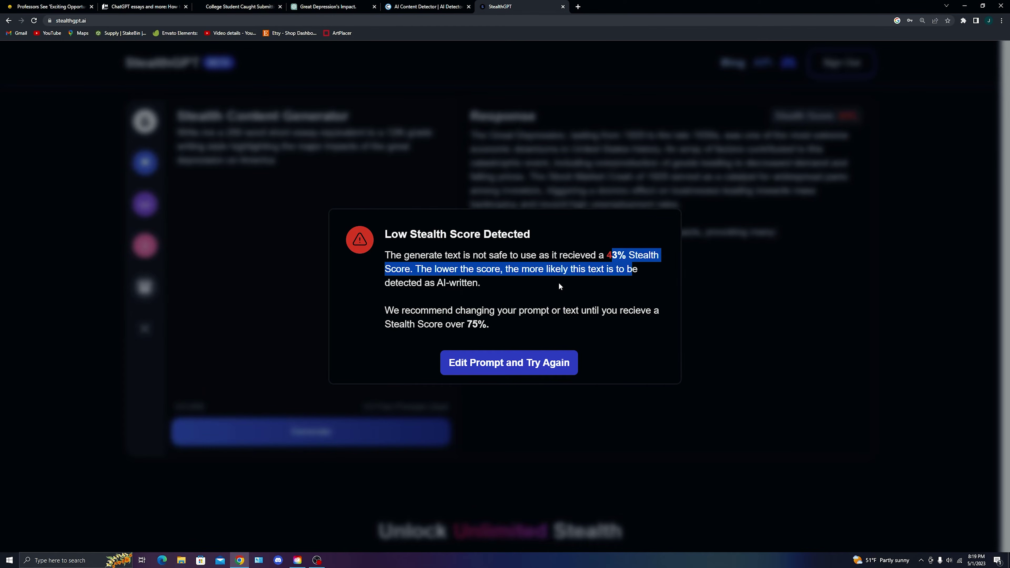
{"action": "left_click", "coordinate": [504, 279]}
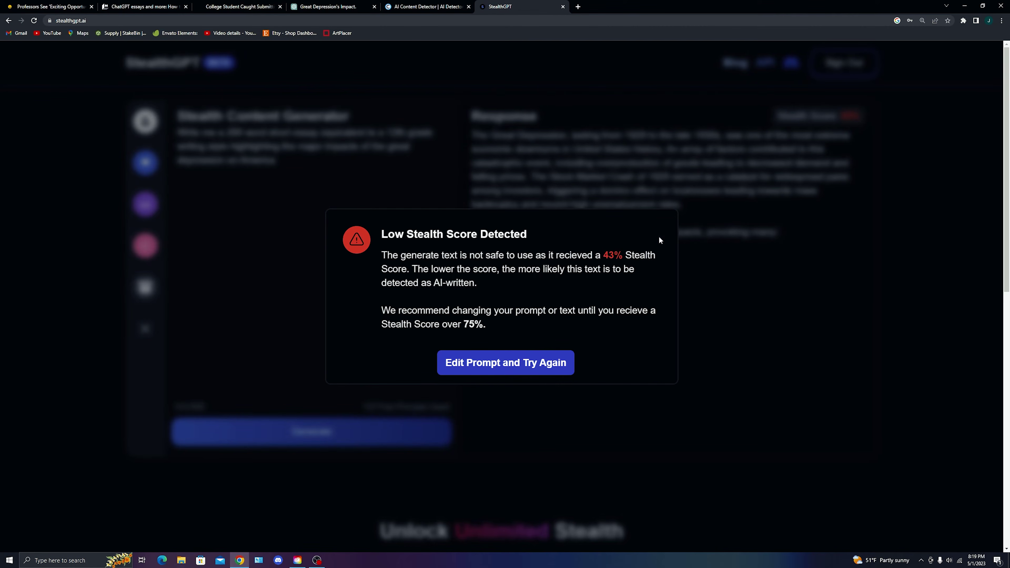
{"action": "left_click", "coordinate": [537, 356]}
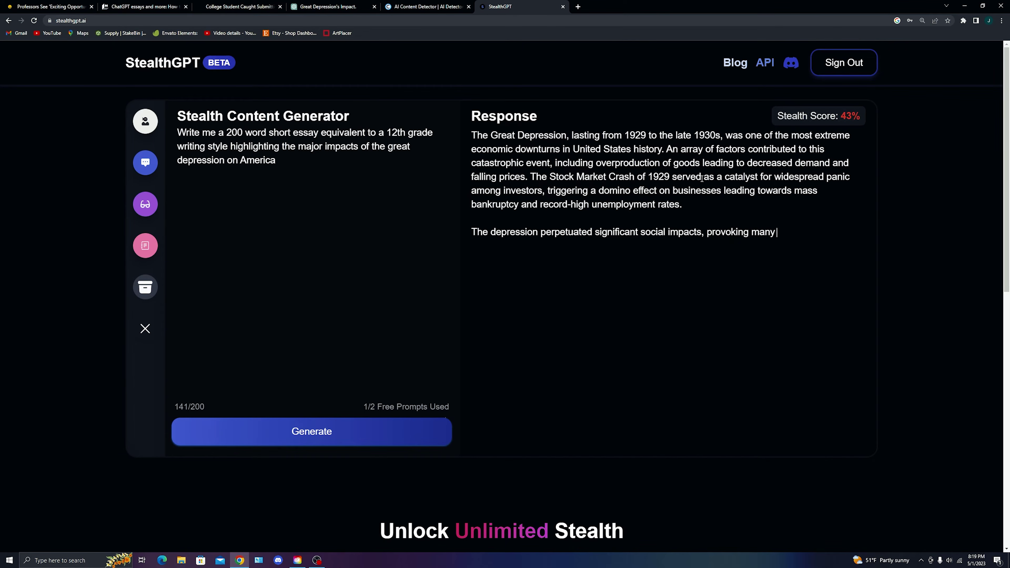
{"action": "left_click_drag", "start_coordinate": [475, 135], "coordinate": [778, 239]}
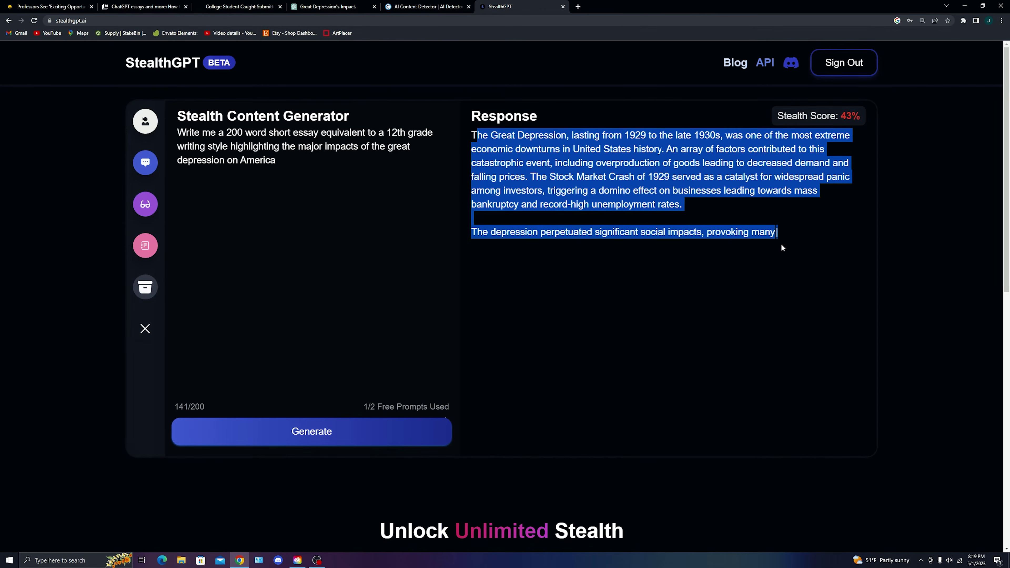
{"action": "left_click", "coordinate": [800, 242]}
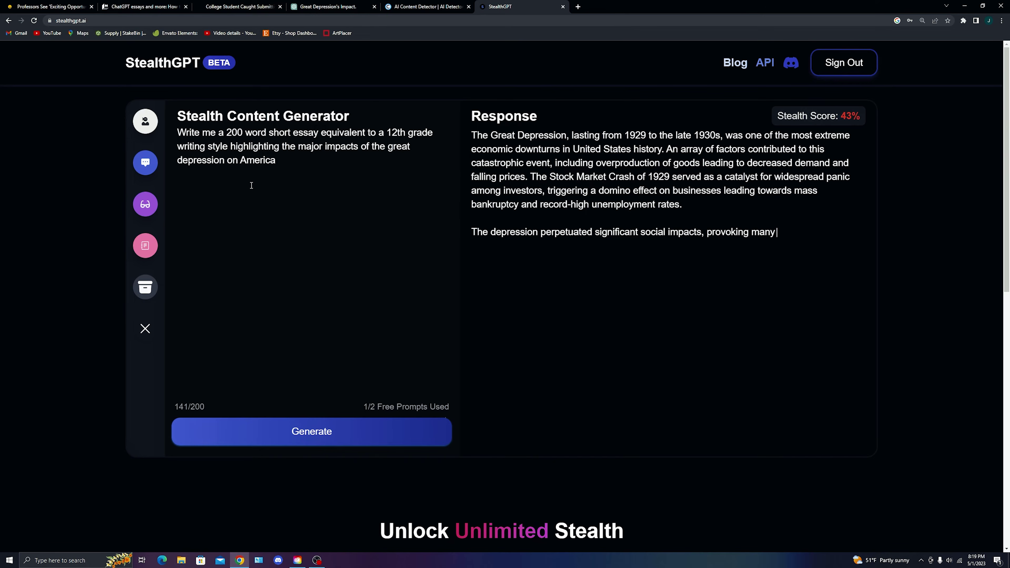
Replace the prompt with a request for a 200-word sophisticated great depression essay unrecognizable by an AI content detector, using words unlike usual AI output, and generate it.
{"action": "left_click_drag", "start_coordinate": [284, 175], "coordinate": [177, 133]}
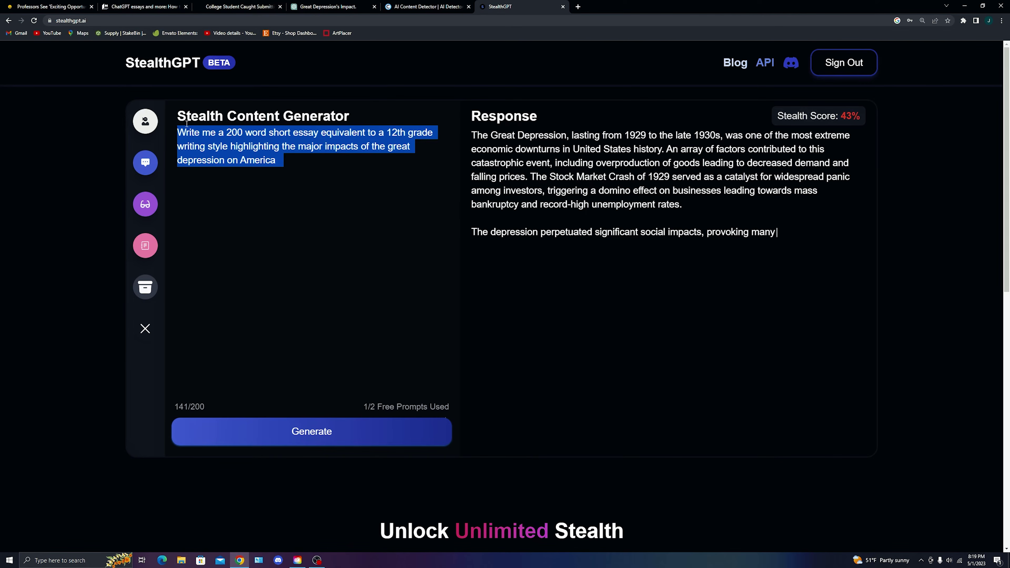
{"action": "left_click", "coordinate": [287, 181]}
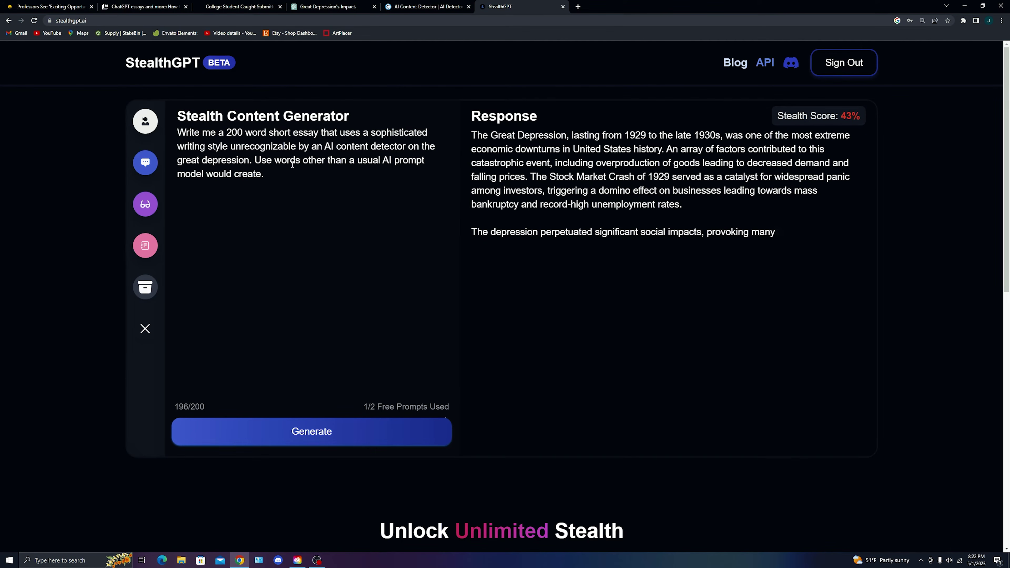
{"action": "left_click_drag", "start_coordinate": [326, 146], "coordinate": [347, 291]}
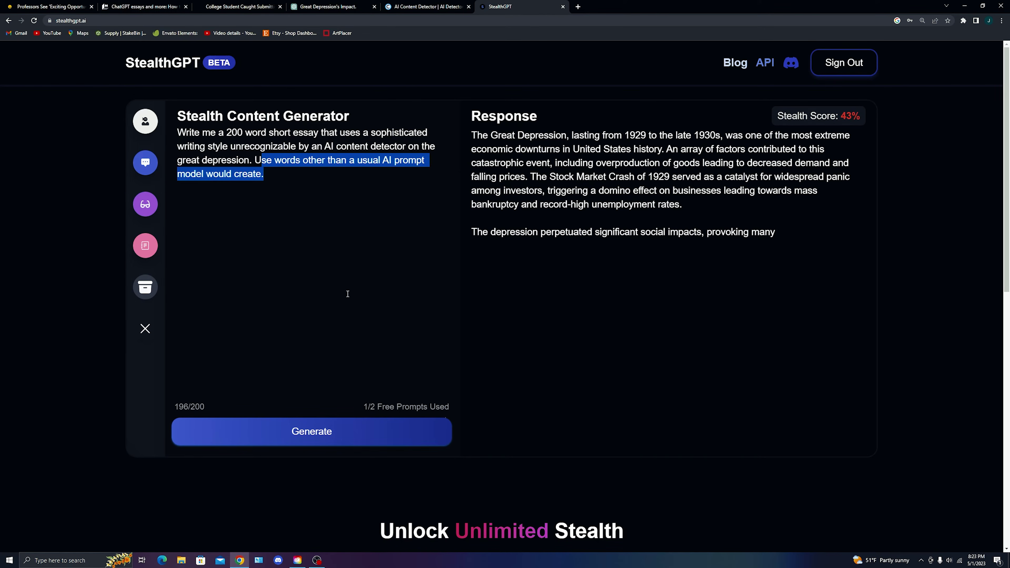
{"action": "left_click", "coordinate": [336, 443]}
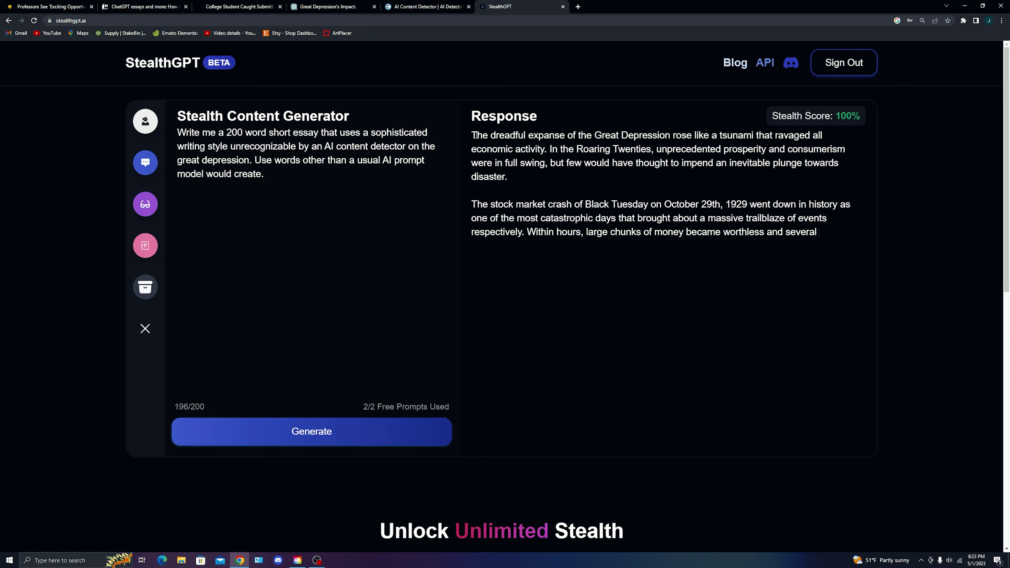
Copy the StealthGPT response, replace the previous essay in the Copyleaks AI Content Detector with it, and run the check.
{"action": "left_click_drag", "start_coordinate": [473, 135], "coordinate": [813, 233]}
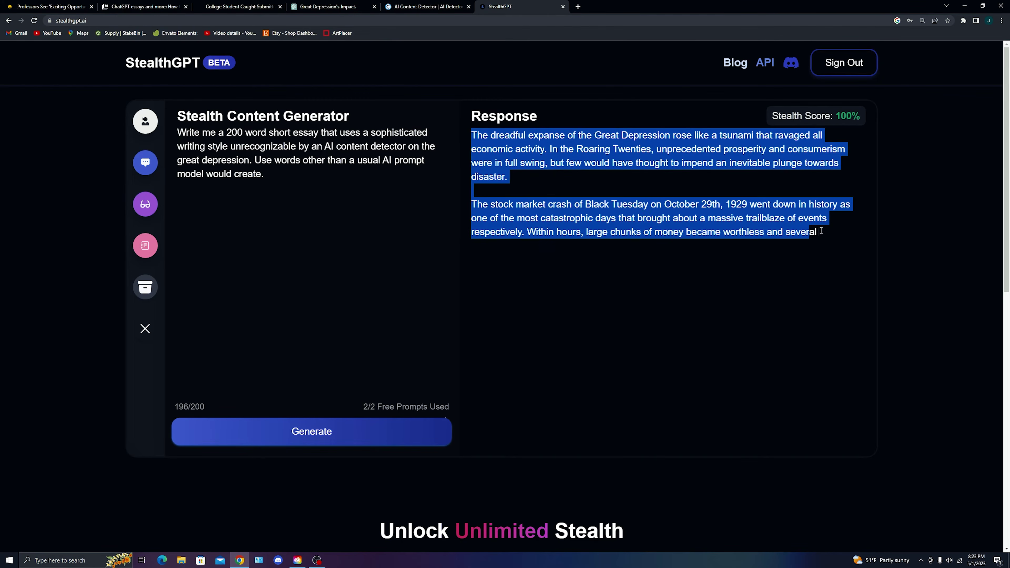
{"action": "left_click", "coordinate": [841, 263]}
{"action": "left_click", "coordinate": [443, 5]}
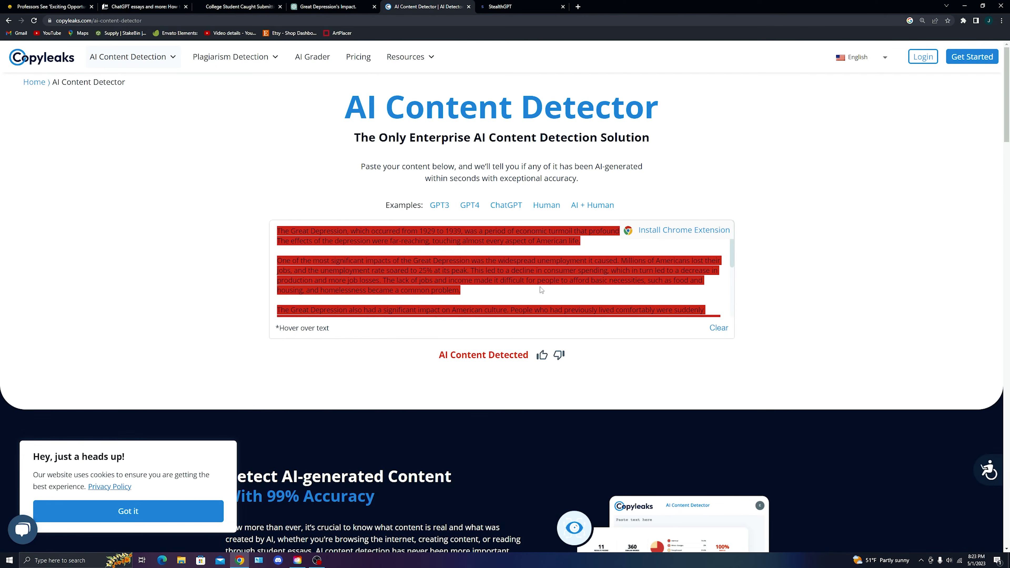
{"action": "left_click", "coordinate": [715, 329]}
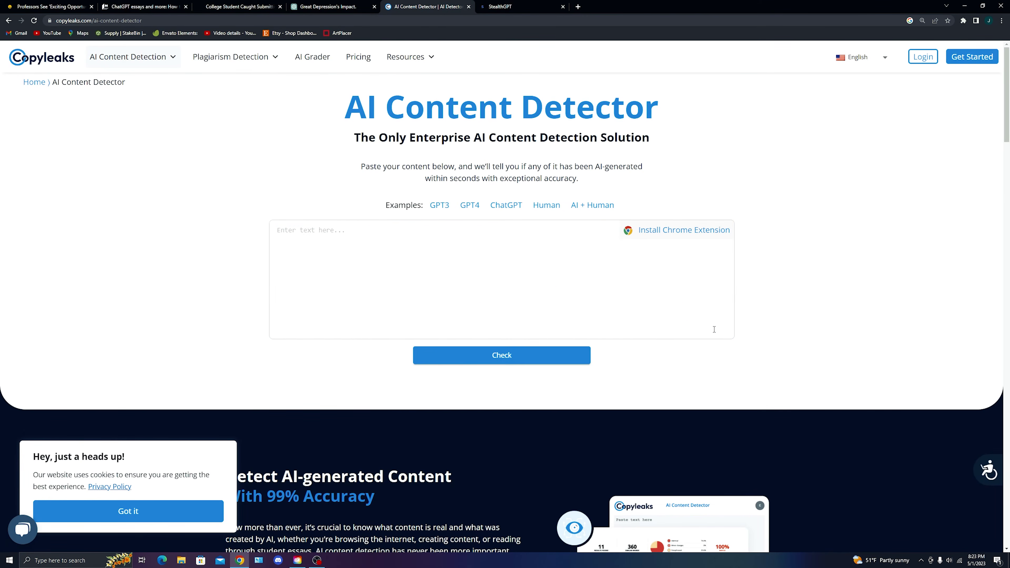
{"action": "left_click", "coordinate": [461, 234]}
{"action": "key", "text": "ctrl+v"}
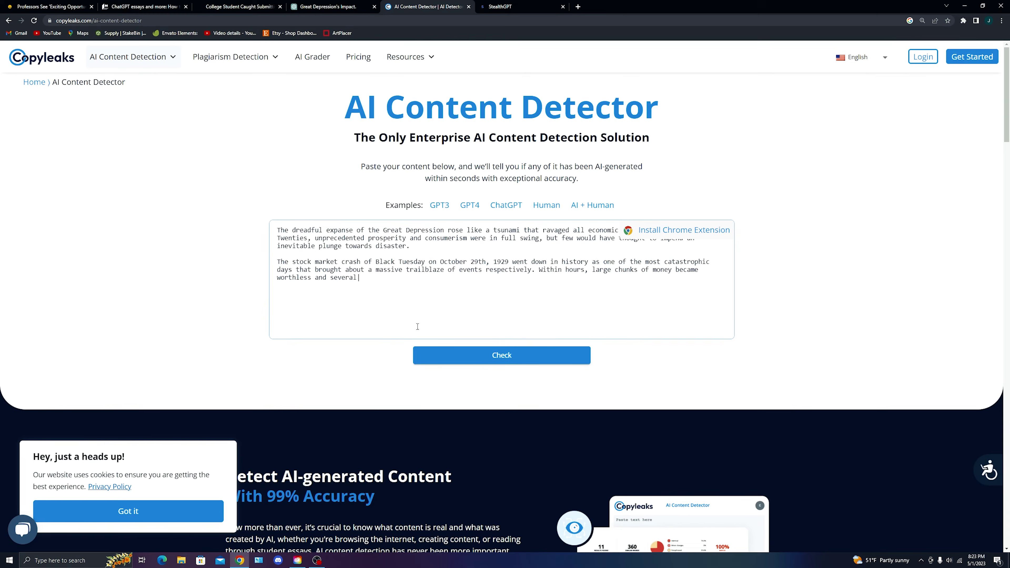
{"action": "left_click", "coordinate": [479, 362]}
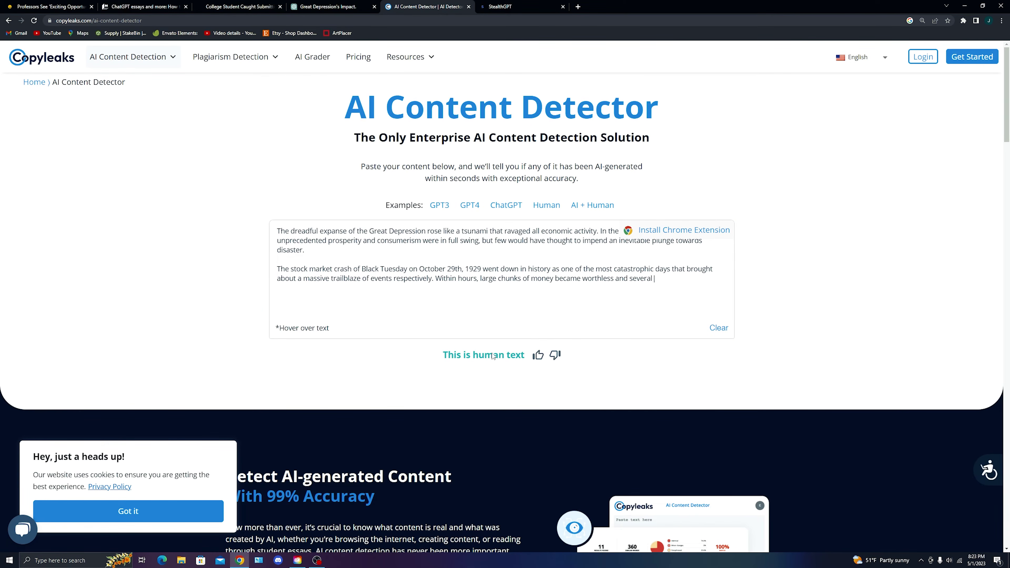
Examine the Copyleaks verdict on the pasted essay and compare it with the response and free-prompt usage in StealthGPT.
{"action": "key", "text": "ctrl+plus"}
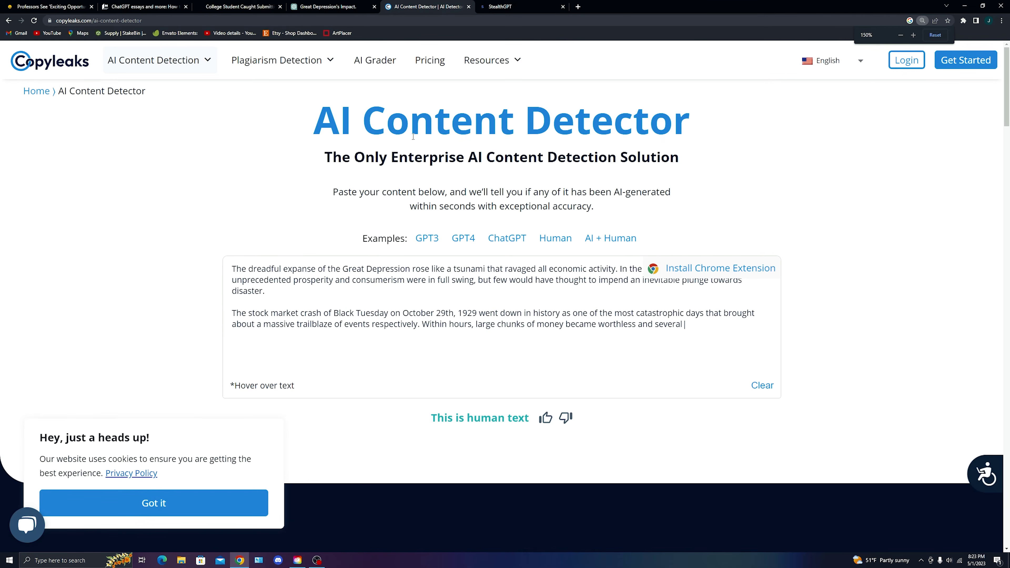
{"action": "mouse_move", "coordinate": [432, 327]}
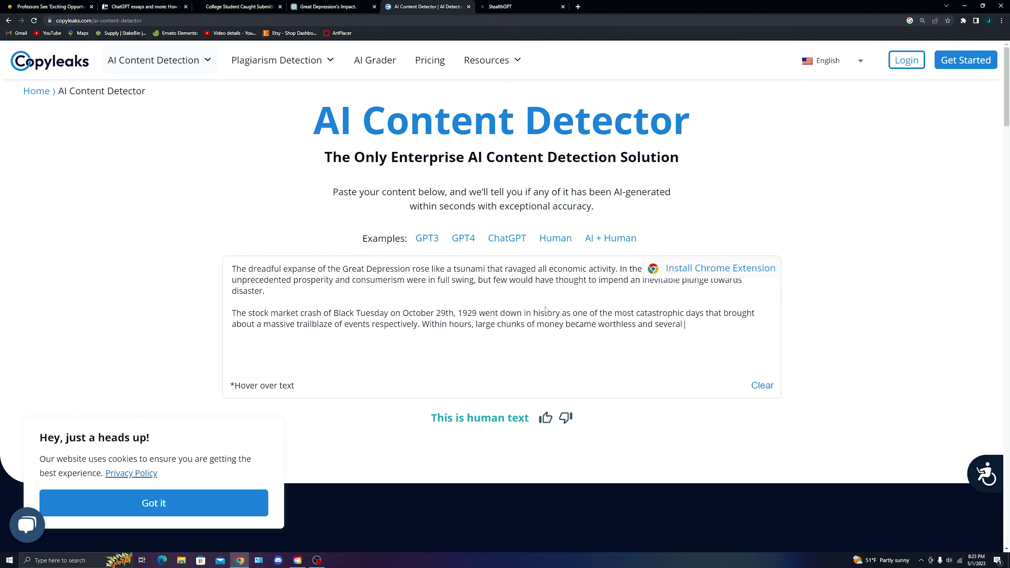
{"action": "left_click", "coordinate": [491, 4]}
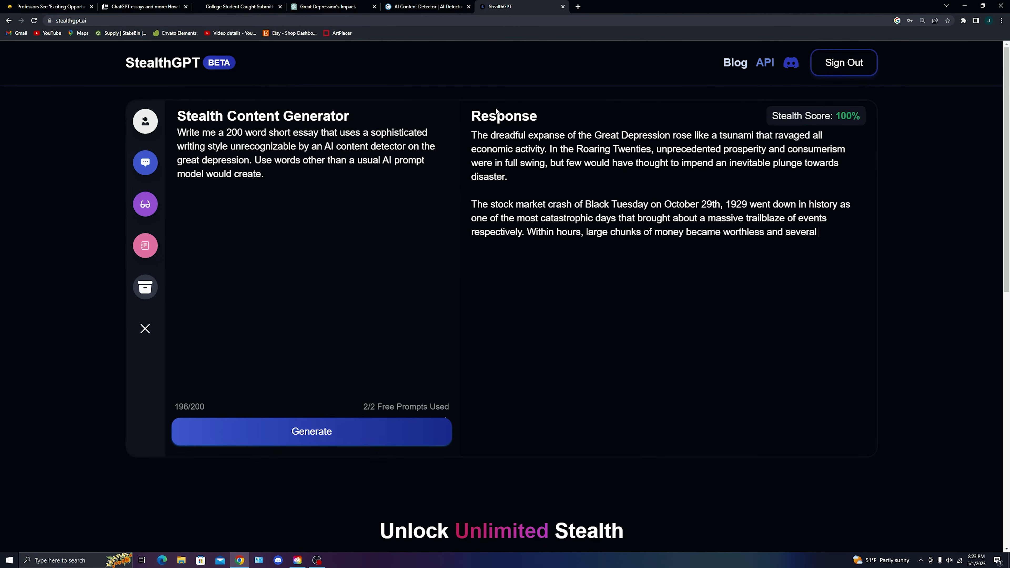
{"action": "left_click_drag", "start_coordinate": [360, 406], "coordinate": [441, 406]}
{"action": "left_click", "coordinate": [441, 407]}
{"action": "left_click", "coordinate": [463, 6]}
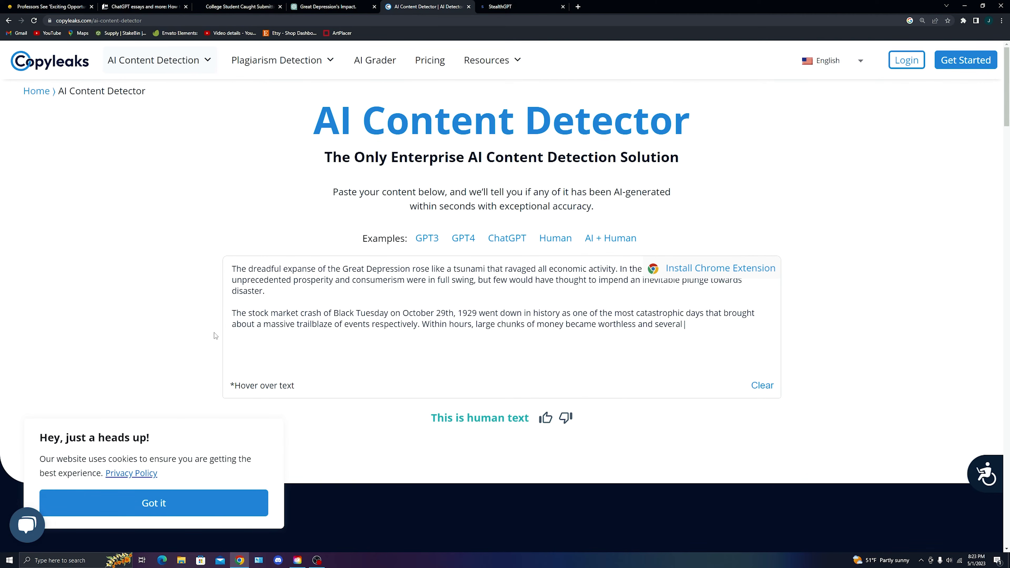
{"action": "left_click", "coordinate": [546, 4]}
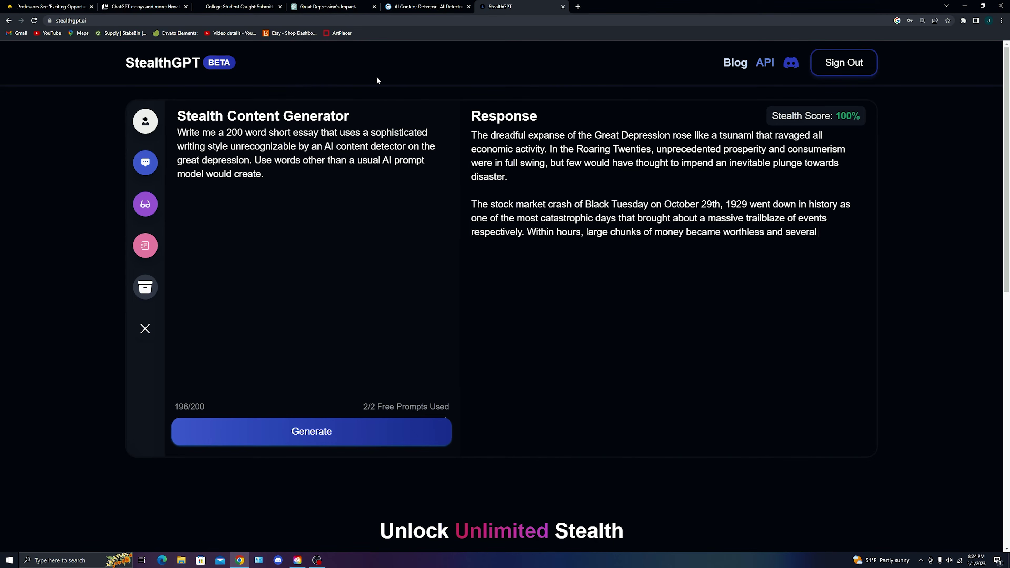
{"action": "left_click", "coordinate": [435, 5]}
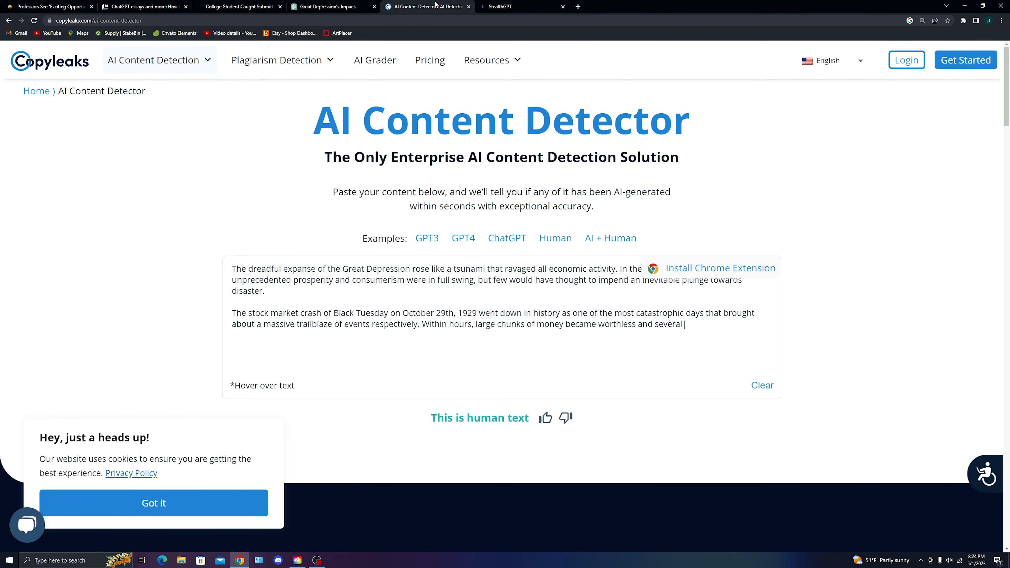